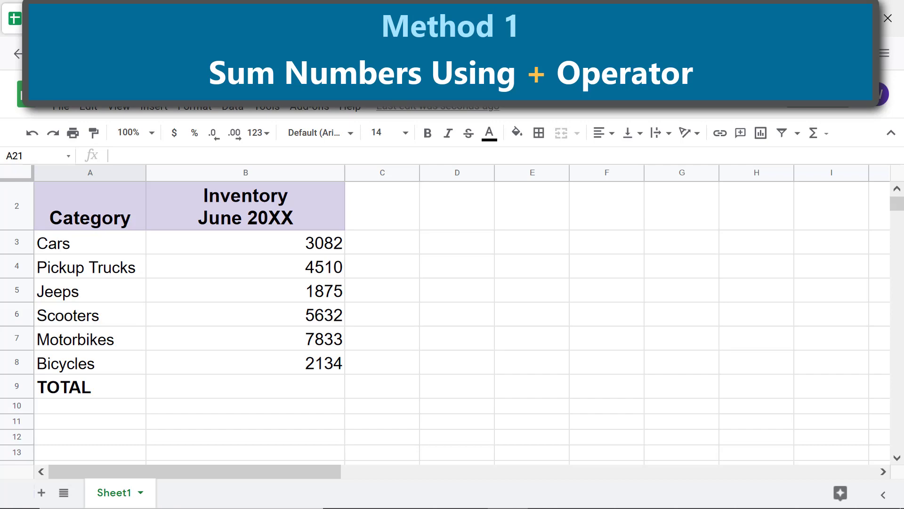
Step: Select the empty inventory cell in the TOTAL row, ready for the sum
left_click(309, 394)
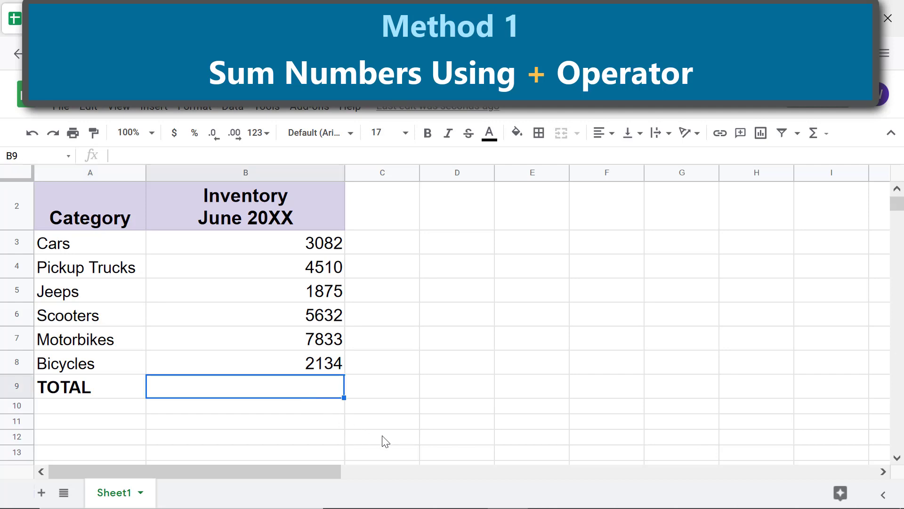